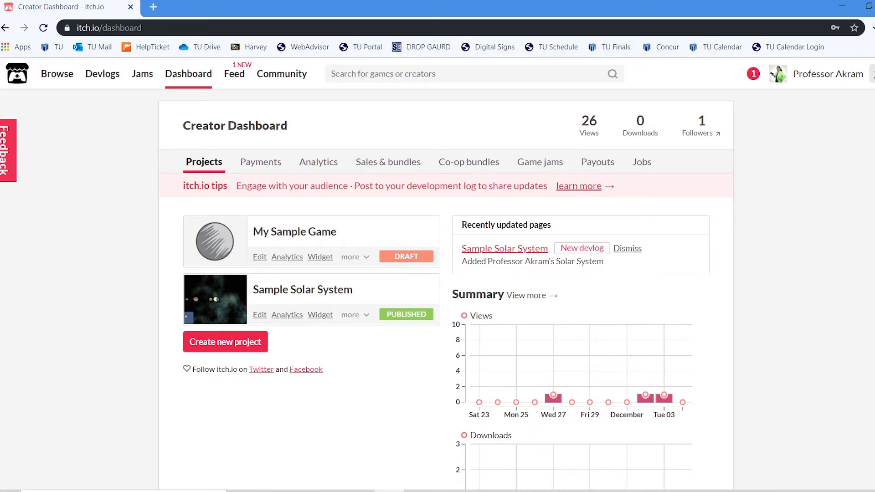
# Create a new project titled 'Sample Game' (URL sample-game) and leave the short description empty
pyautogui.click(871, 73)
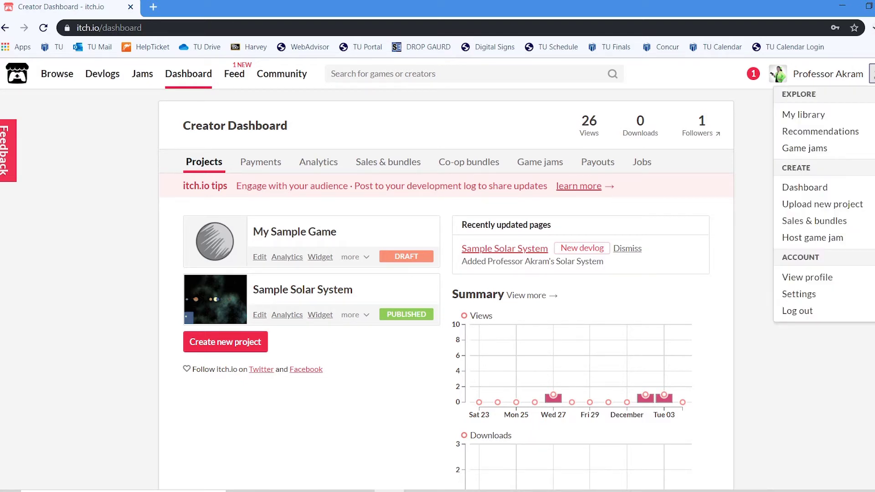
pyautogui.click(858, 213)
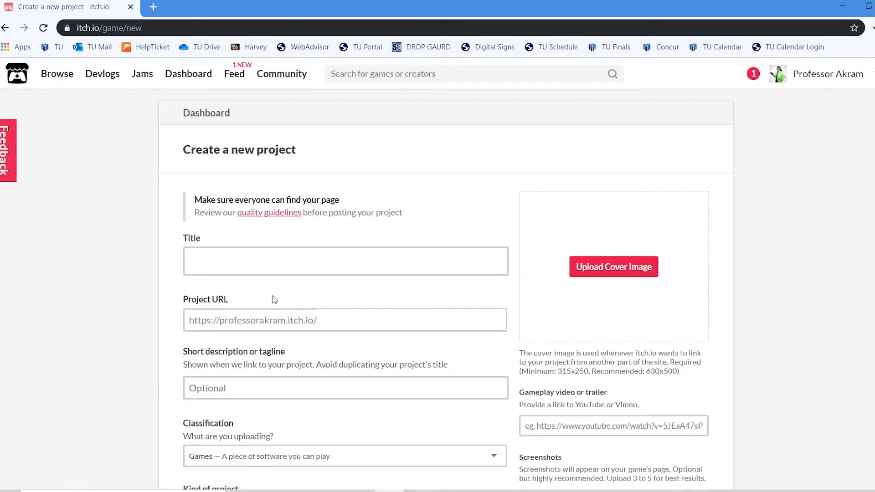
pyautogui.scroll(-1, 273, 299)
pyautogui.click(300, 207)
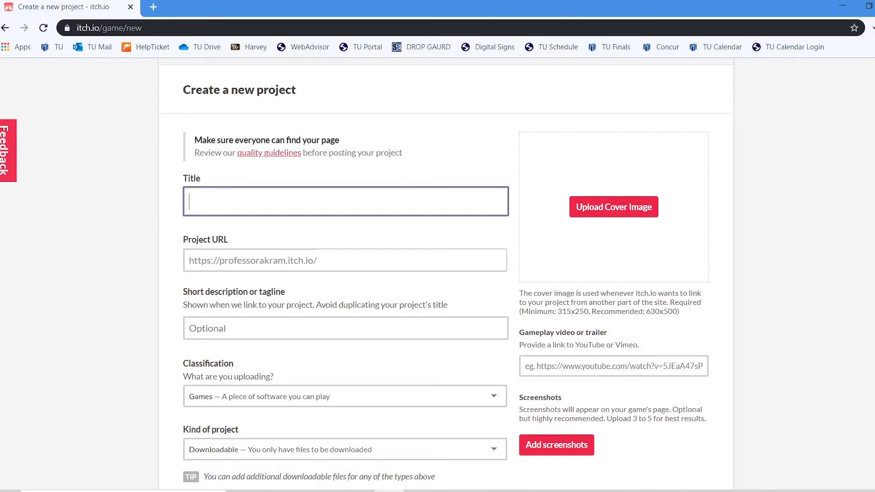
pyautogui.write('Sample Game')
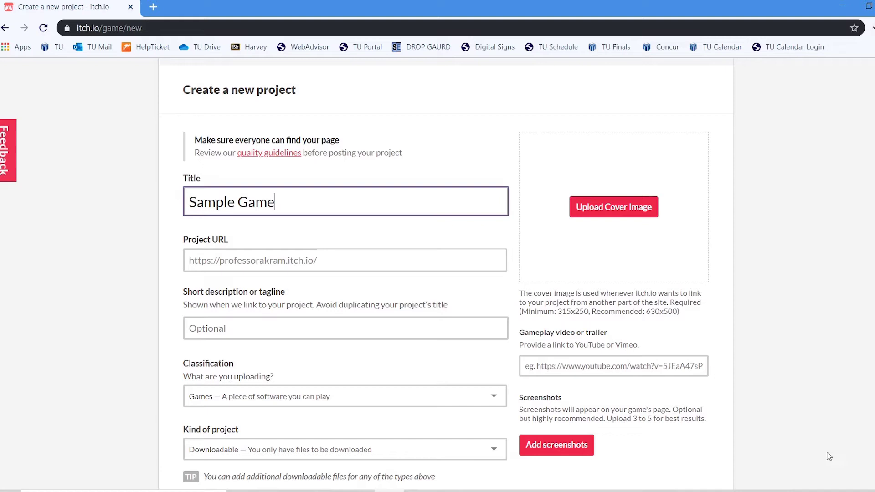
pyautogui.click(312, 327)
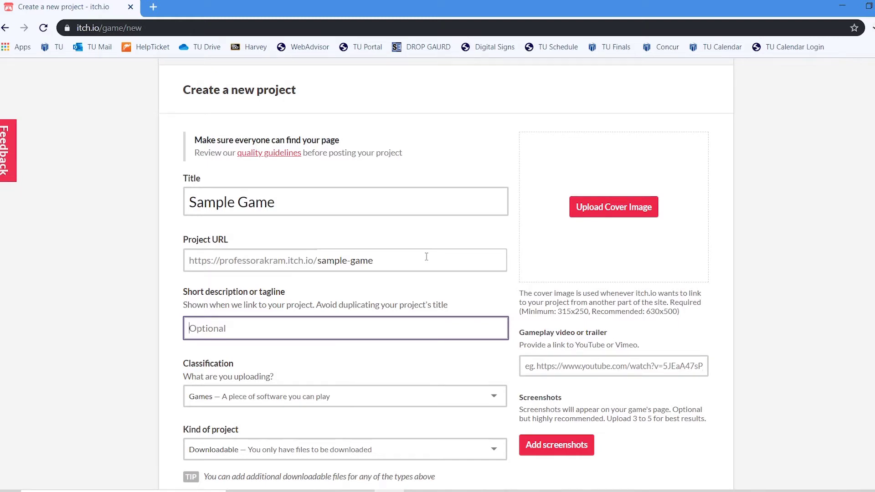
pyautogui.click(623, 259)
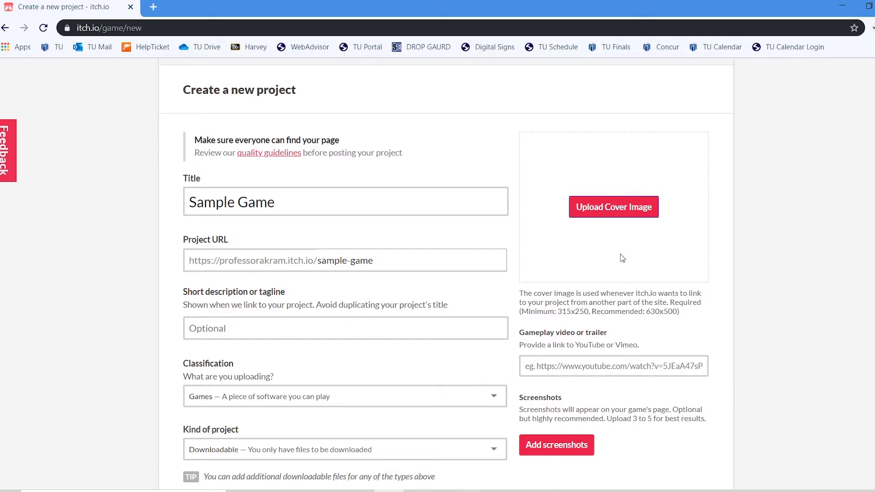
# Set grayscale-planet from the Planets sprites folder as the project's cover image
pyautogui.click(605, 207)
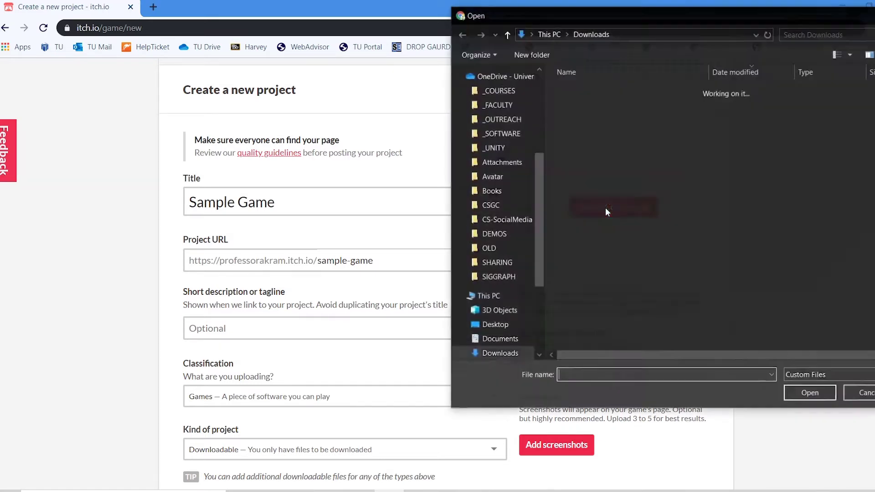
pyautogui.click(635, 31)
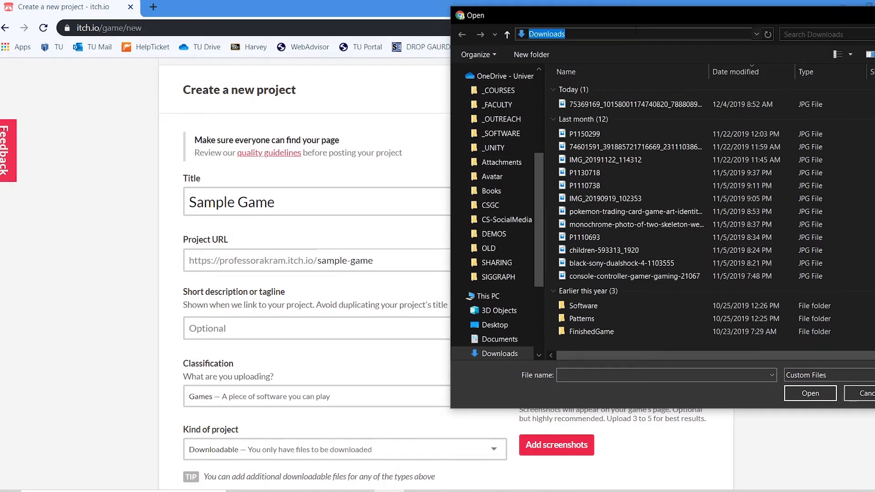
pyautogui.write('D:\\FinishedGame\\My Sample Project\\Assets\\Sprites\\Planets')
pyautogui.press('Return')
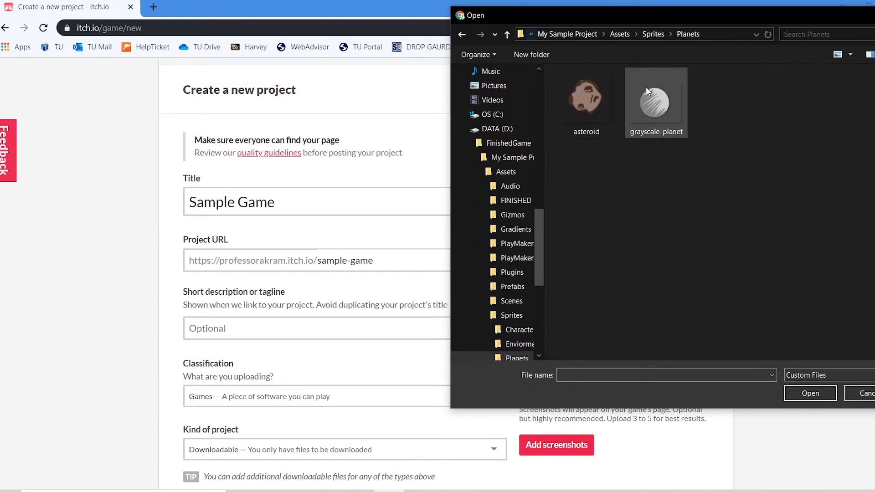
pyautogui.click(647, 86)
pyautogui.click(811, 393)
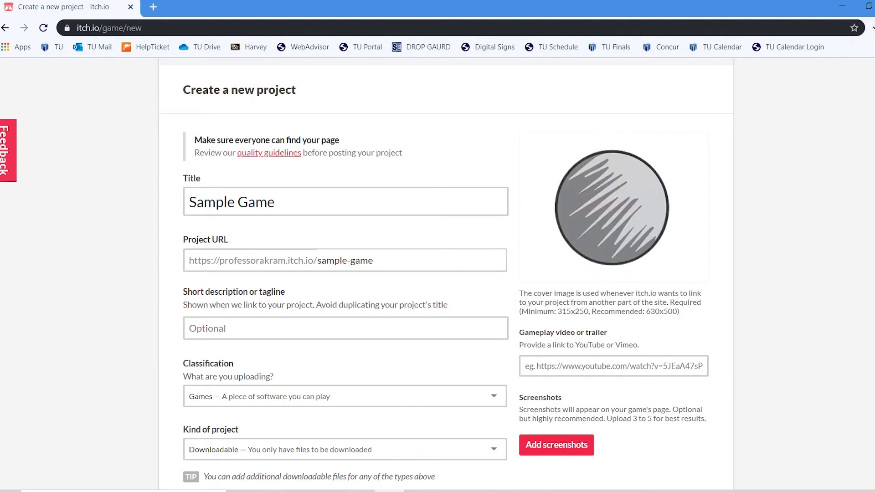
# Go to the short description field, then view the Classification choices
pyautogui.scroll(-1, 373, 307)
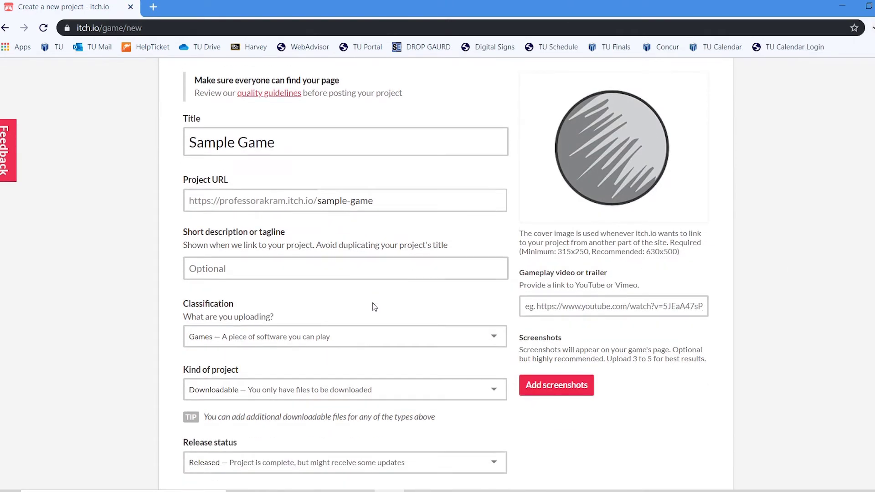
pyautogui.click(307, 268)
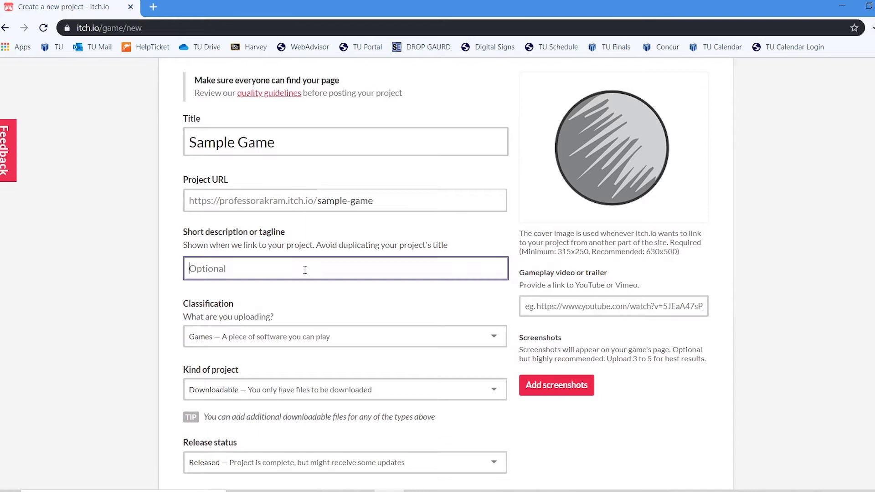
pyautogui.scroll(-2, 305, 271)
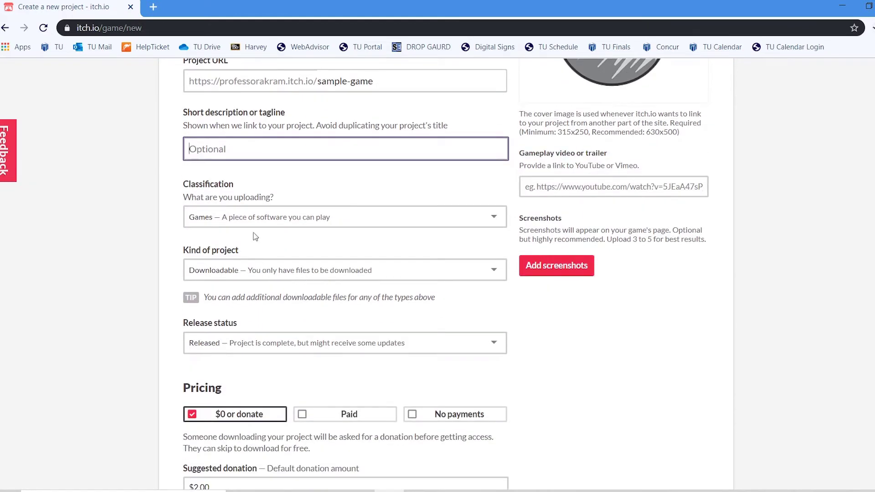
pyautogui.click(254, 225)
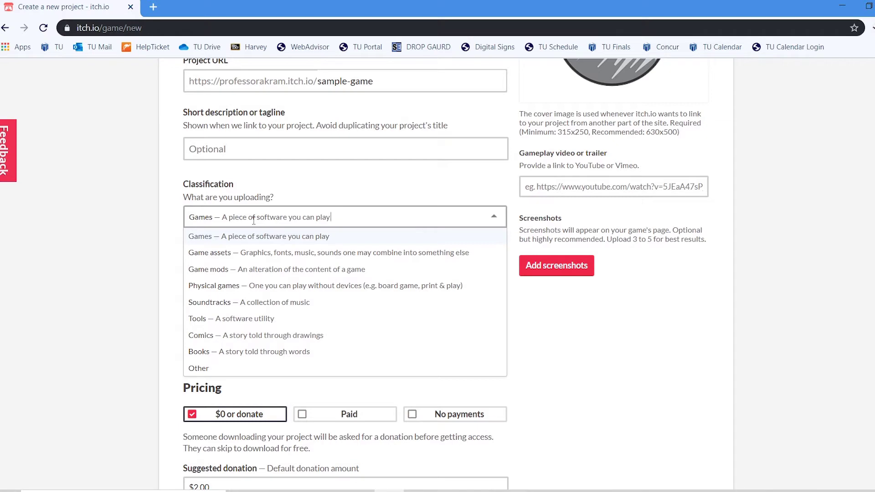
# Keep the classification as Games and set the kind of project to HTML
pyautogui.click(236, 243)
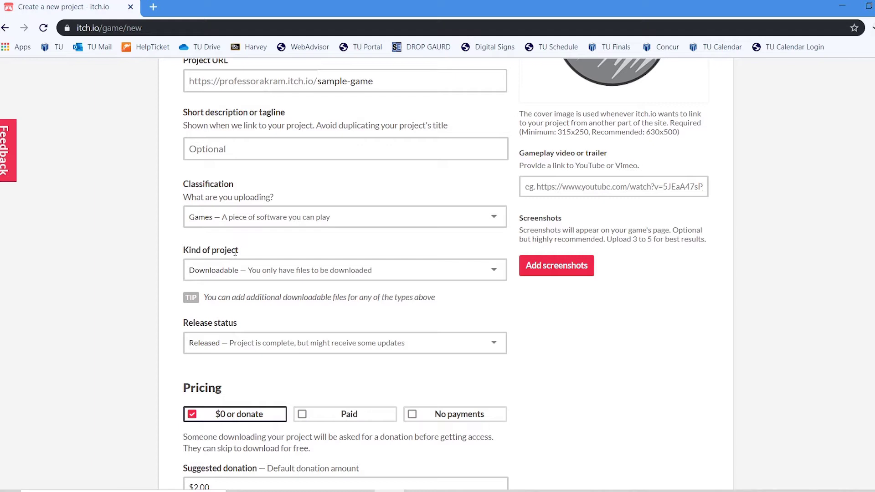
pyautogui.click(230, 269)
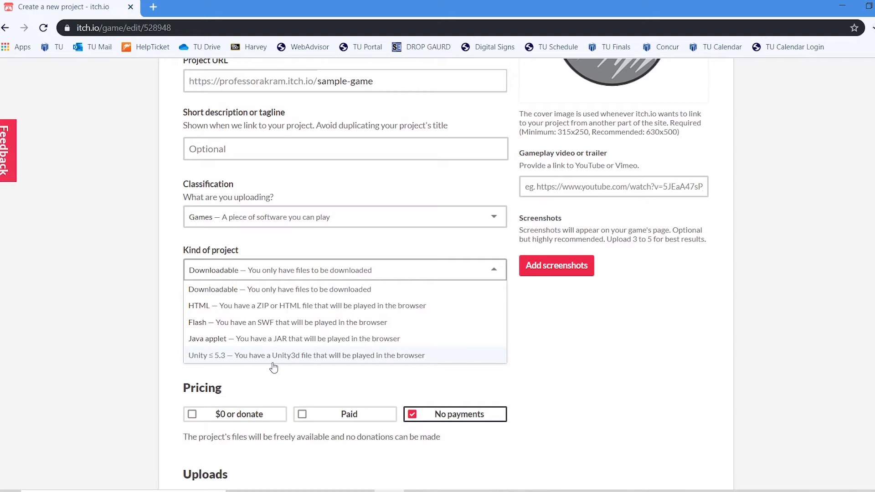
pyautogui.click(316, 307)
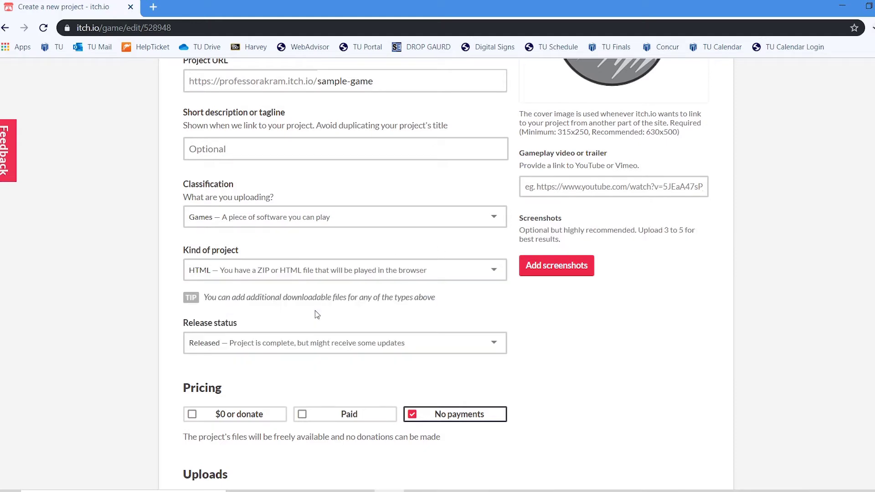
pyautogui.scroll(-4, 306, 319)
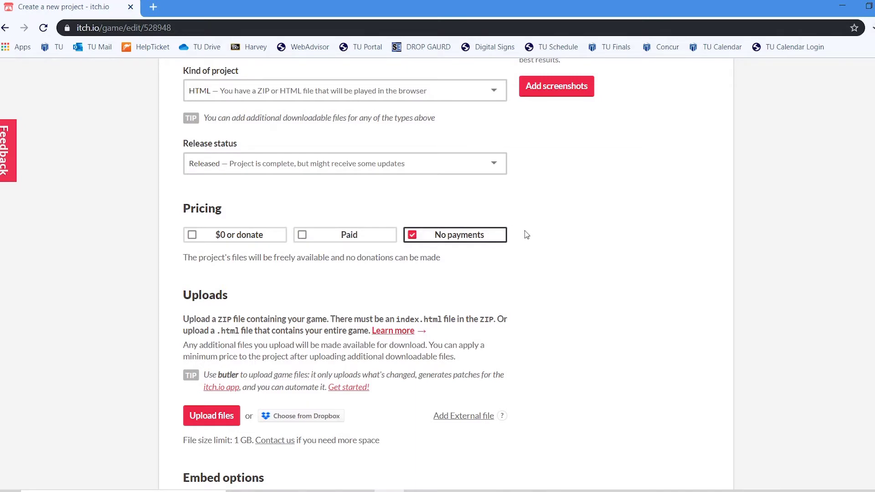
pyautogui.scroll(-3, 524, 233)
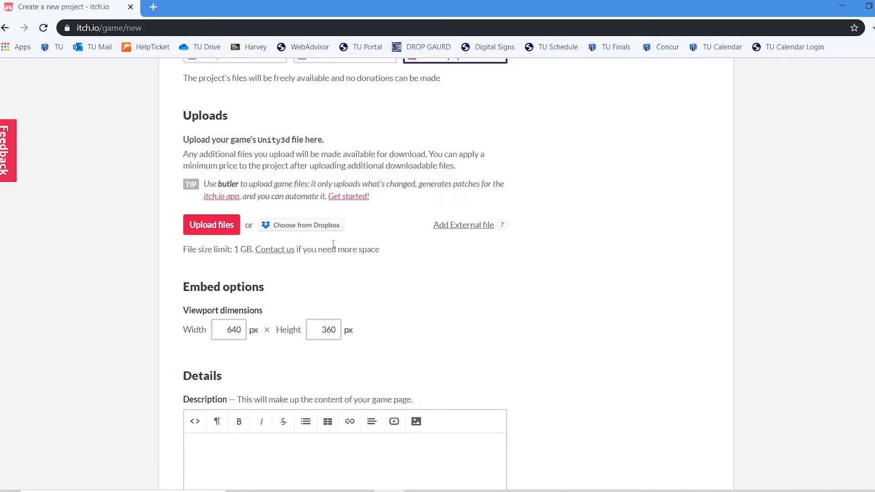
pyautogui.scroll(1, 333, 244)
# In File Explorer, open the Builds folder and select the Build, TemplateData and index items
pyautogui.hotkey('alt', 'Tab')
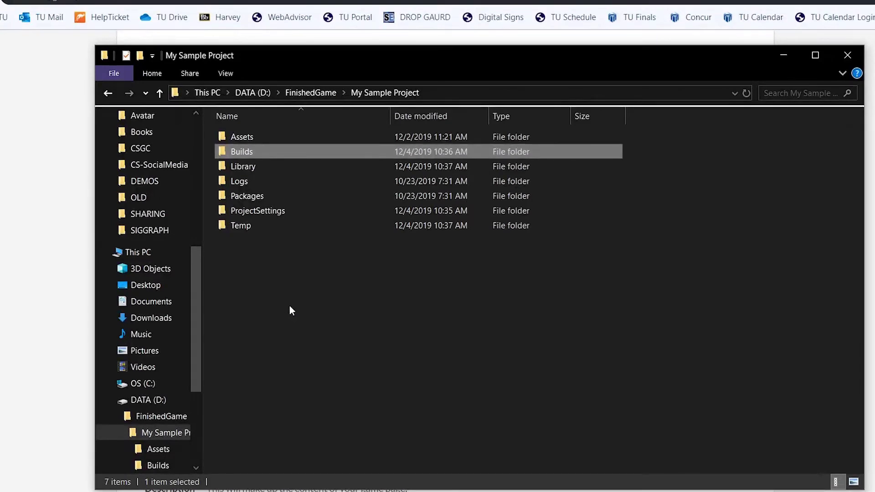
pyautogui.doubleClick(322, 150)
pyautogui.moveTo(445, 263); pyautogui.dragTo(246, 136)
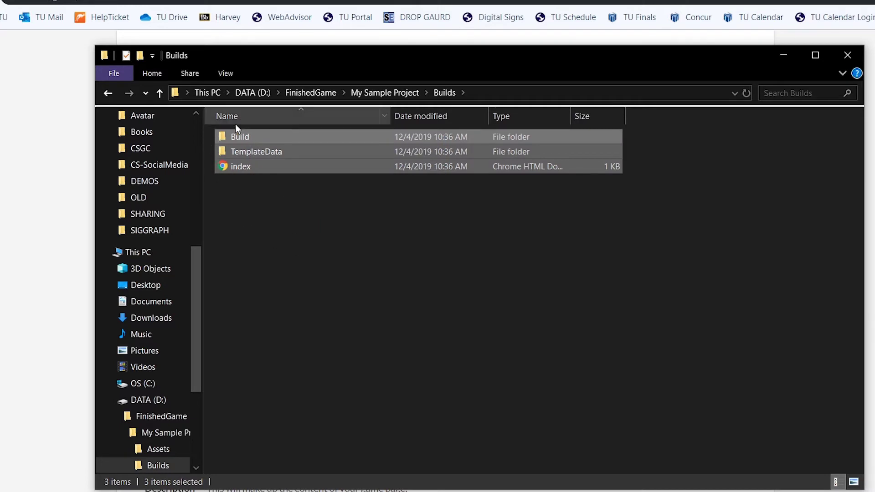
pyautogui.click(409, 93)
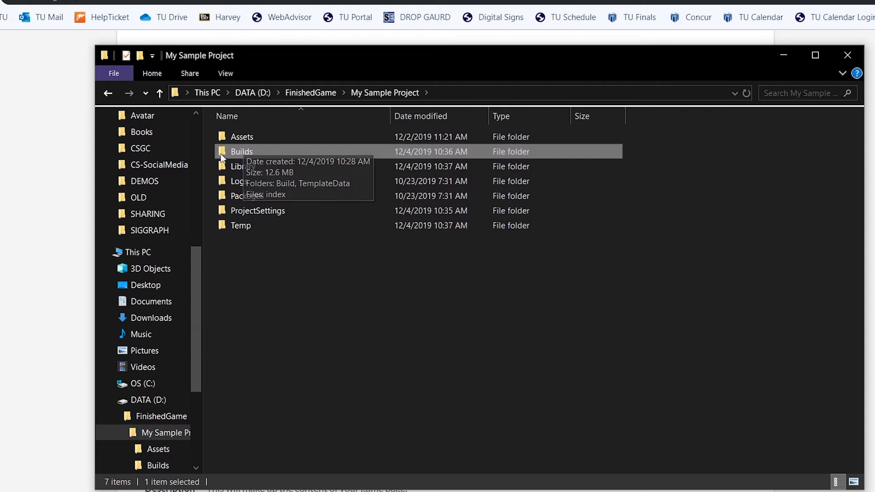
pyautogui.doubleClick(259, 151)
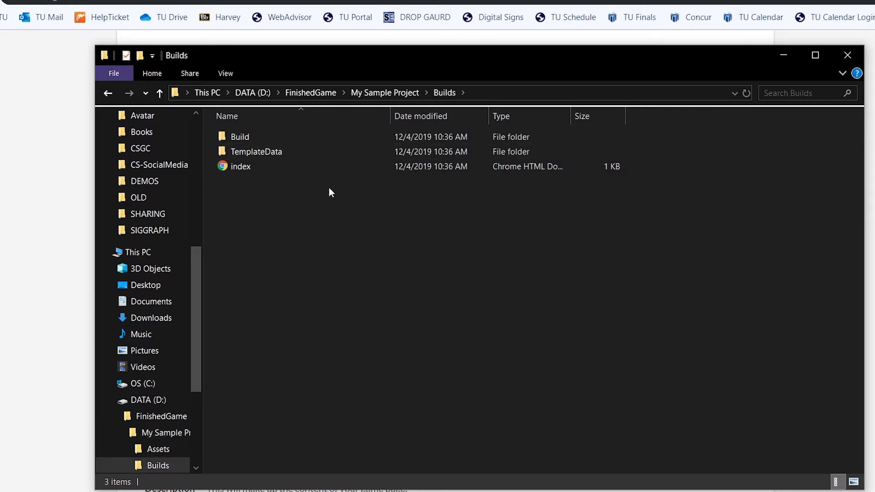
pyautogui.click(248, 171)
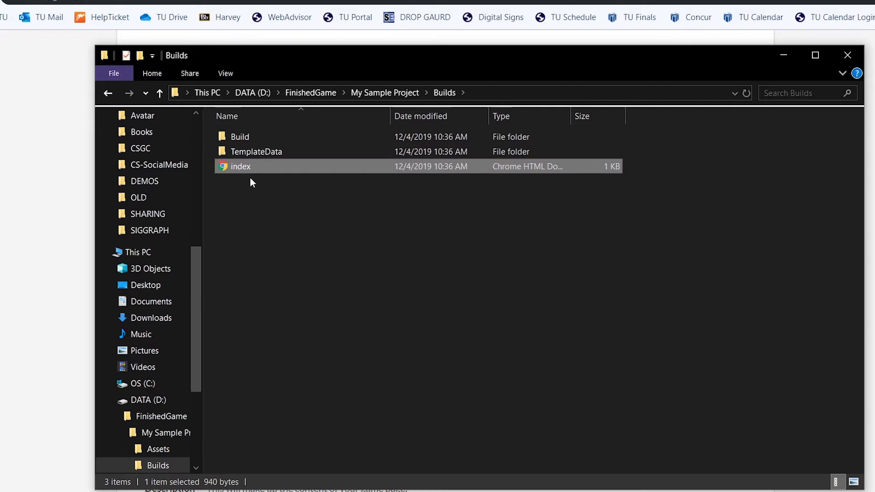
pyautogui.keyDown('shift'); pyautogui.click(242, 137); pyautogui.keyUp('shift')
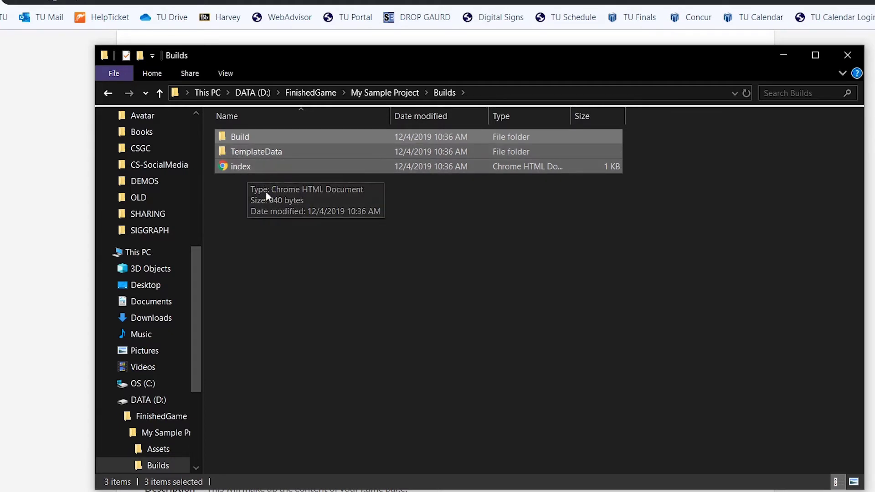
pyautogui.rightClick(244, 196)
pyautogui.press('Escape')
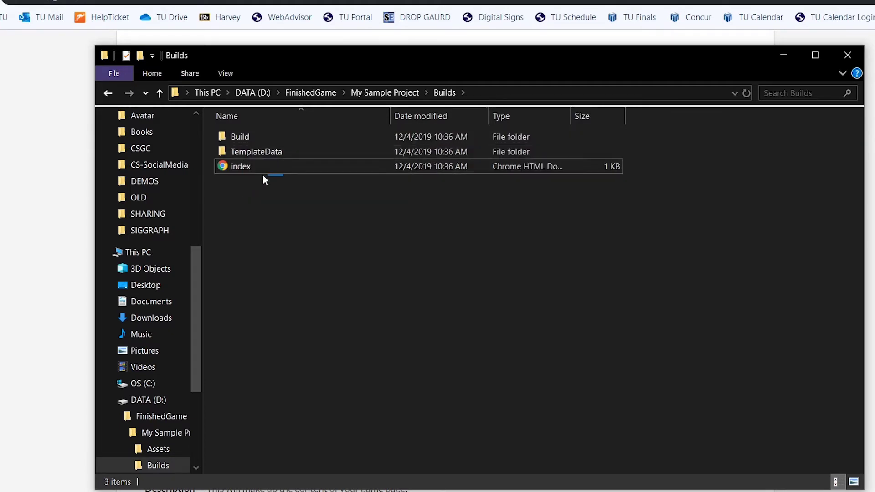
pyautogui.moveTo(263, 176); pyautogui.dragTo(190, 116)
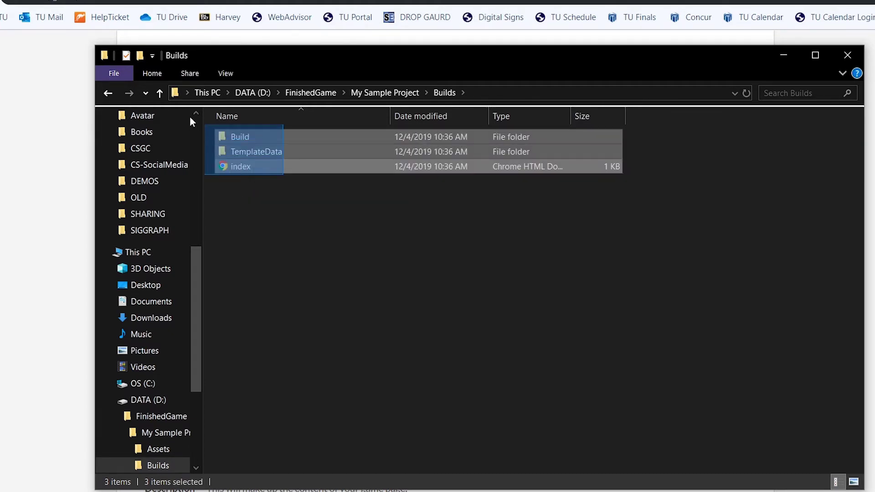
# Compress the three selected items into a zip named samplegame-webgl
pyautogui.rightClick(300, 166)
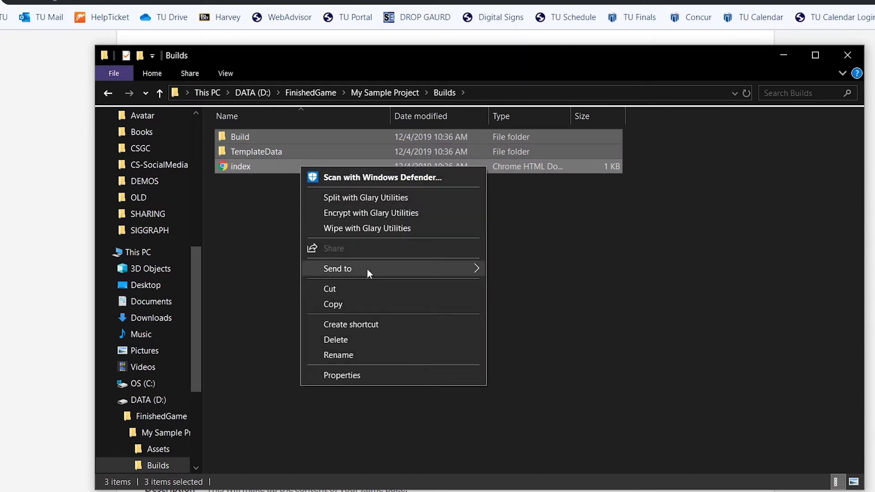
pyautogui.moveTo(368, 265)
pyautogui.click(606, 282)
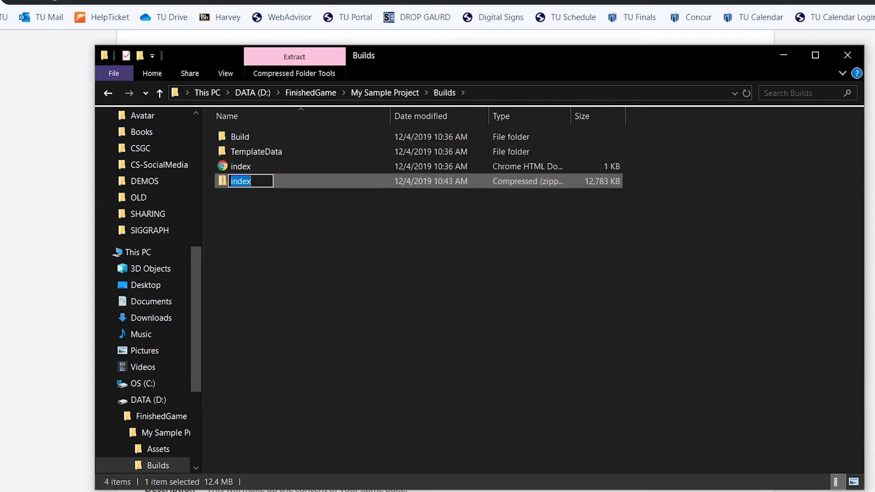
pyautogui.write('samplegame')
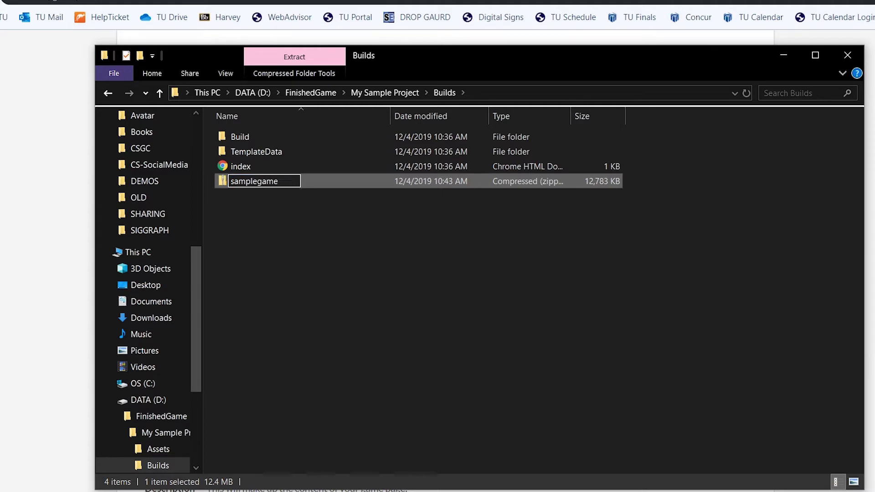
pyautogui.write('-webgl')
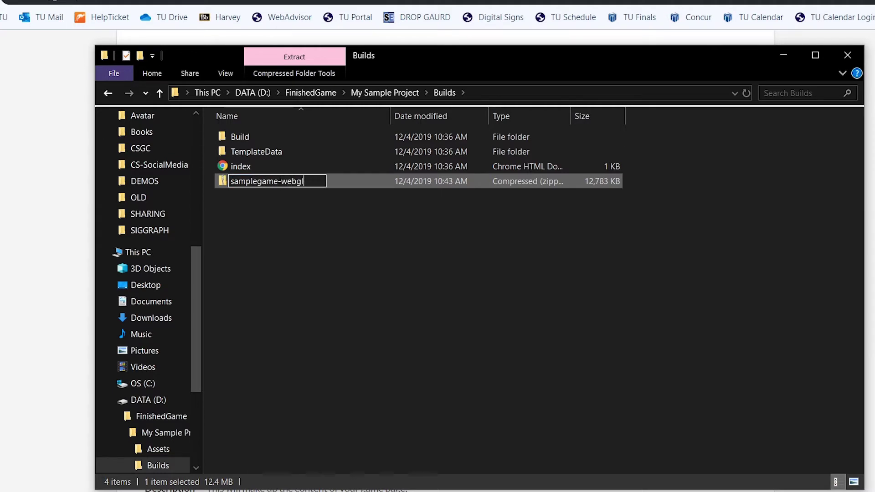
pyautogui.press('Return')
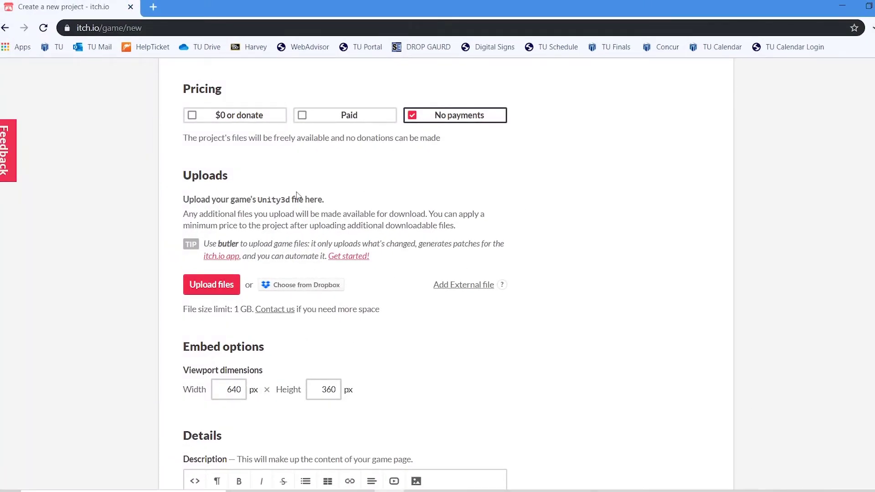
# Upload samplegame-webgl.zip from the Builds folder and mark it to be played in the browser
pyautogui.click(189, 293)
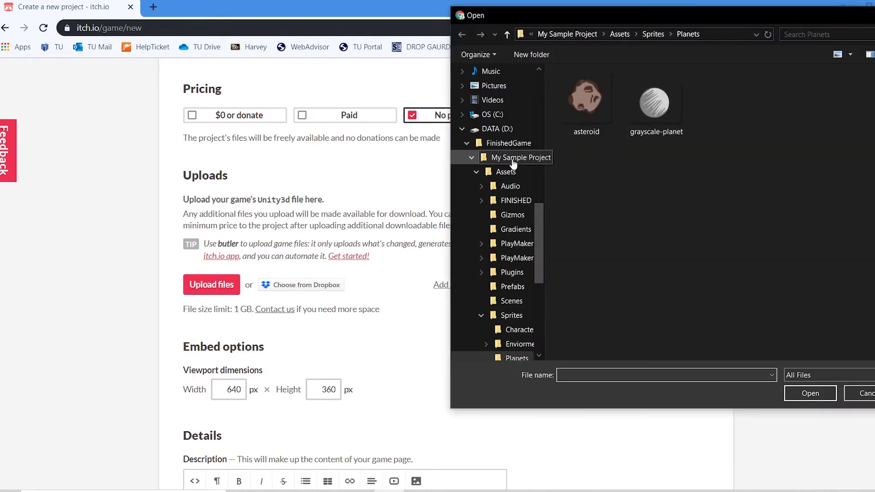
pyautogui.click(514, 159)
pyautogui.doubleClick(589, 102)
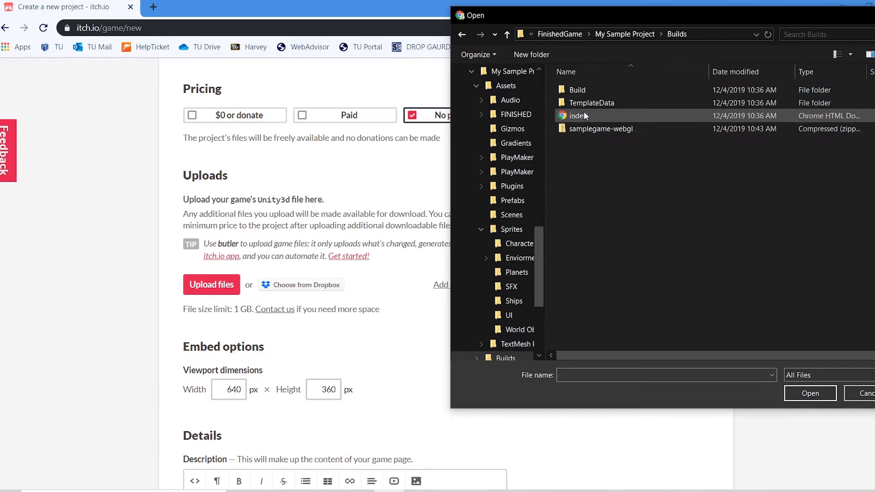
pyautogui.click(575, 131)
pyautogui.click(786, 390)
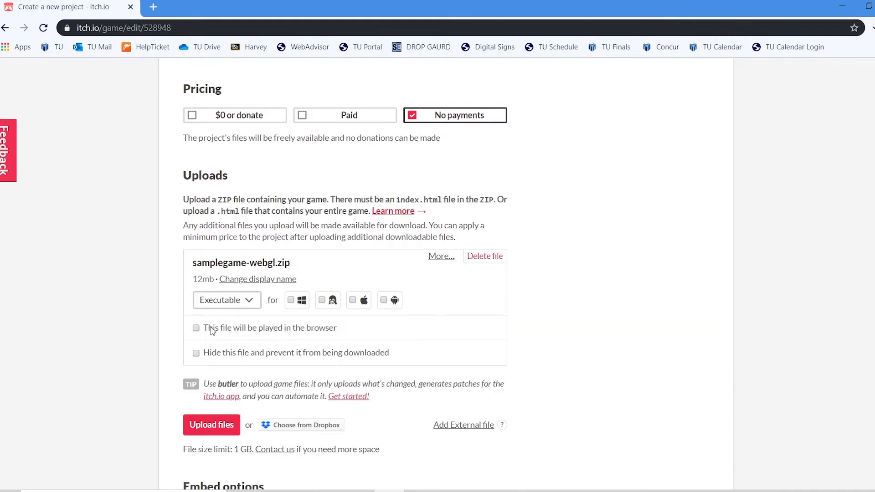
pyautogui.click(213, 329)
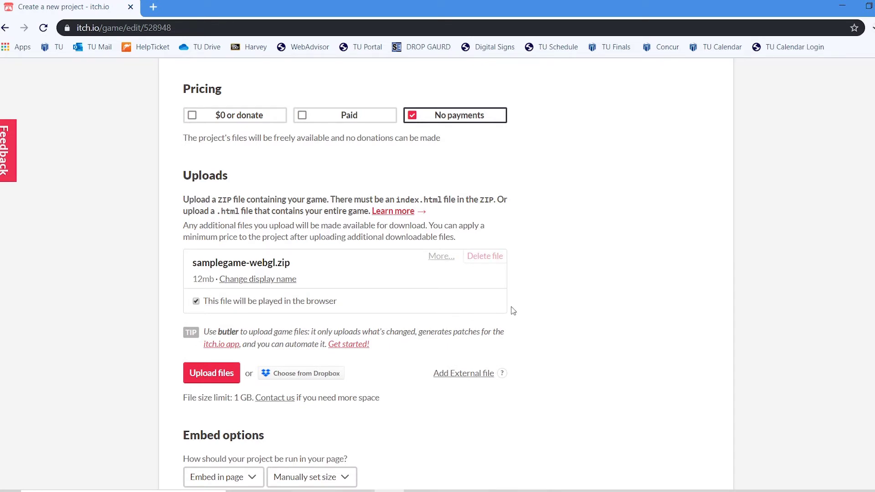
pyautogui.scroll(-3, 512, 309)
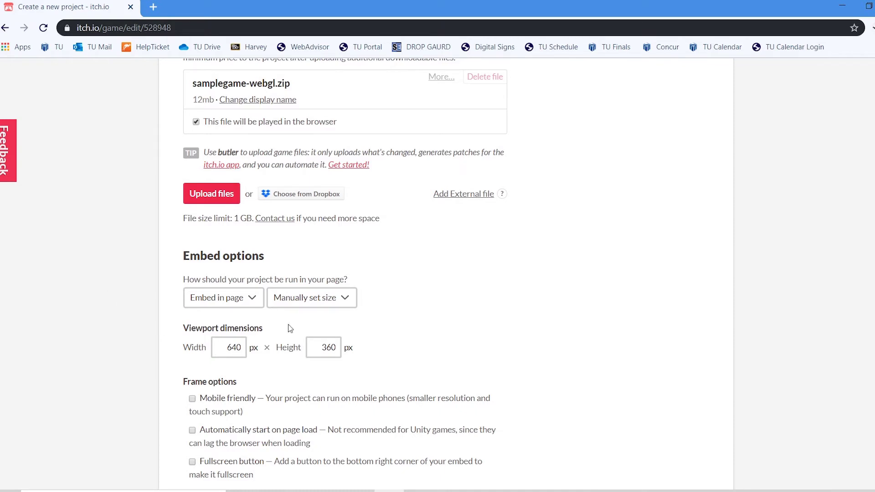
pyautogui.click(251, 301)
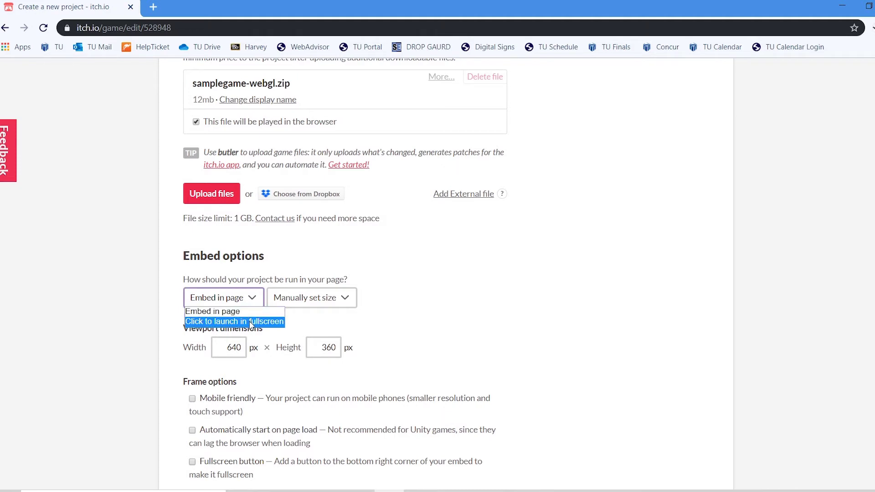
# Set the embed option to 'Click to launch in fullscreen'
pyautogui.click(251, 322)
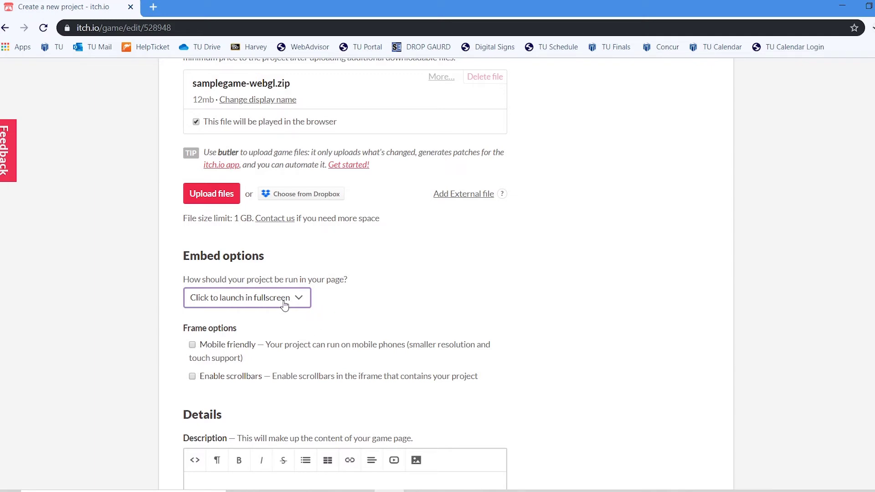
pyautogui.scroll(-6, 433, 299)
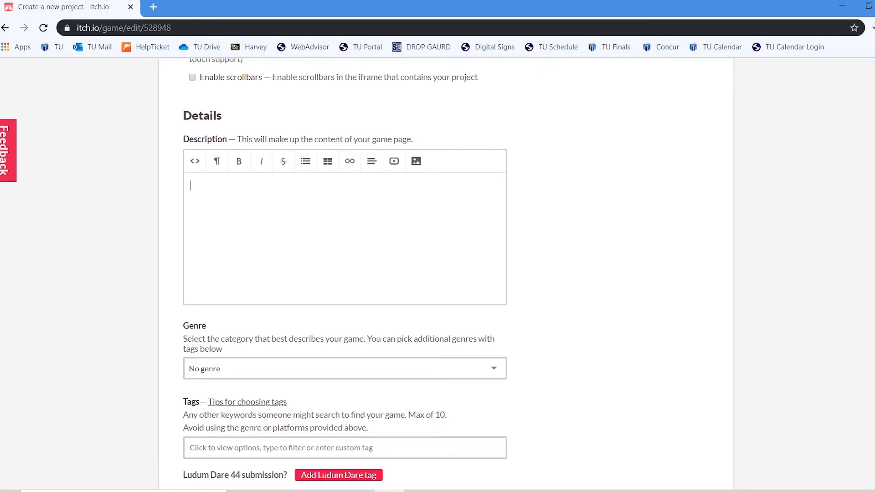
# Enter a 'sample game made for tutorial' description and set the genre to Platformer
pyautogui.write('ample game ma')
pyautogui.press('BackSpace')
pyautogui.write('made for t')
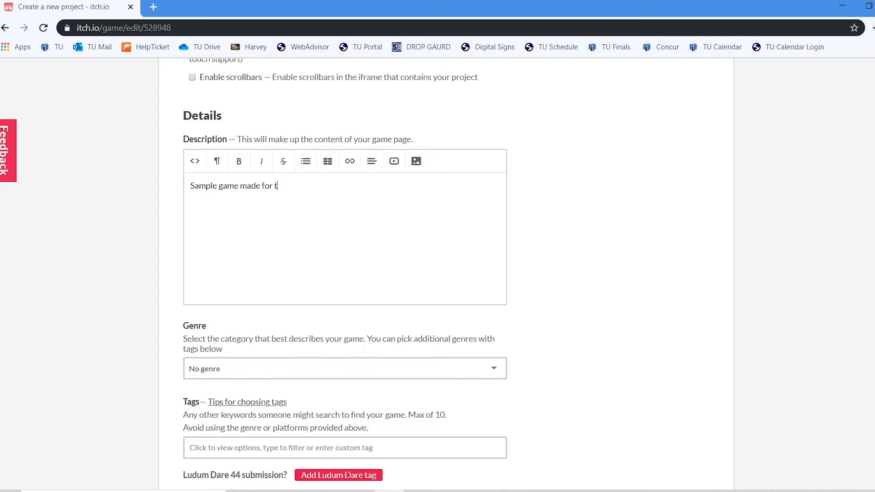
pyautogui.write('utorial')
pyautogui.click(215, 370)
pyautogui.scroll(-3, 214, 370)
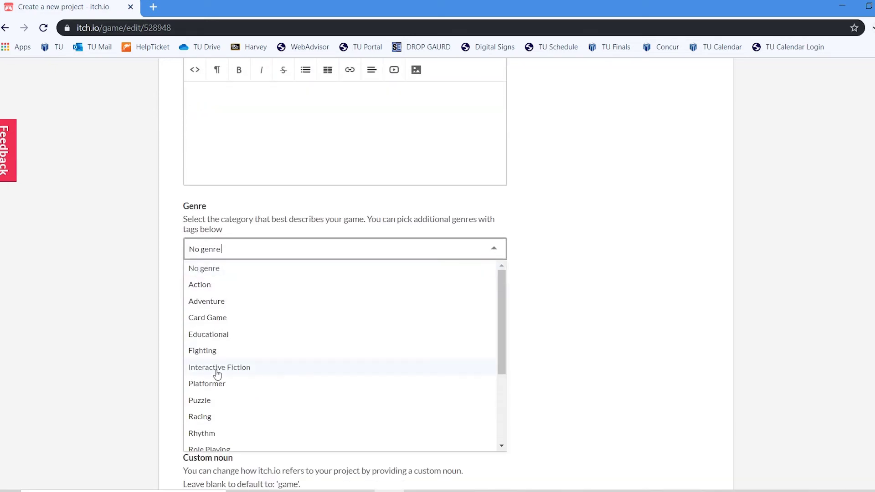
pyautogui.click(209, 385)
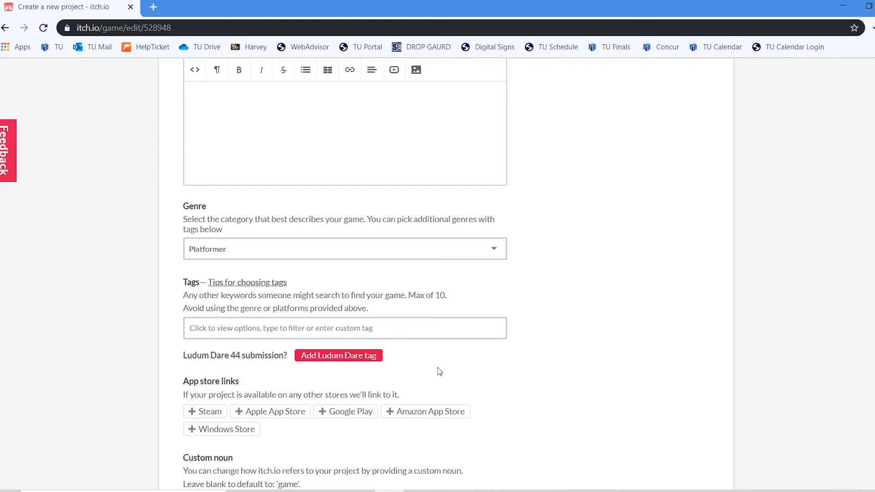
# Add the tags 2d, platformer, action, space and robots
pyautogui.click(433, 335)
pyautogui.write('2d')
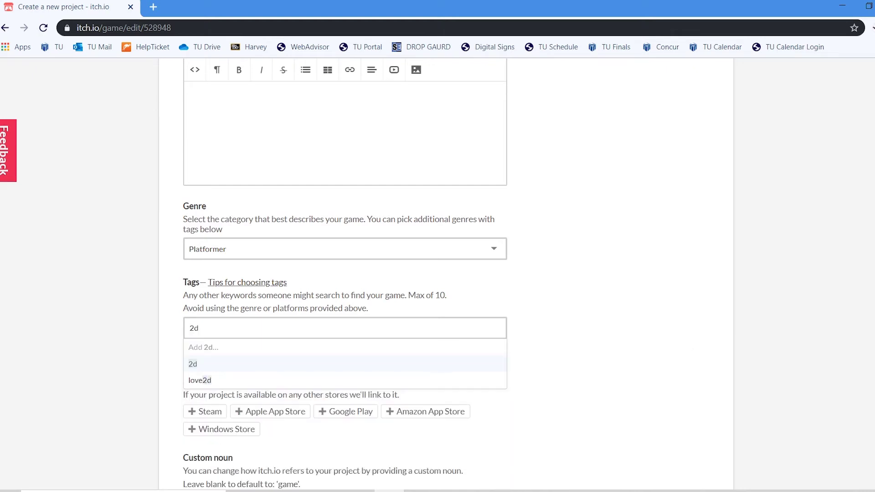
pyautogui.press('Return')
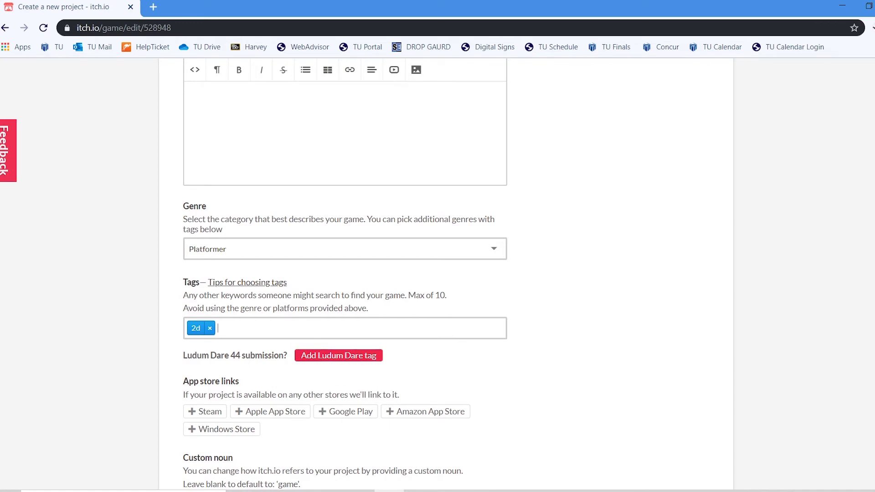
pyautogui.write('platf')
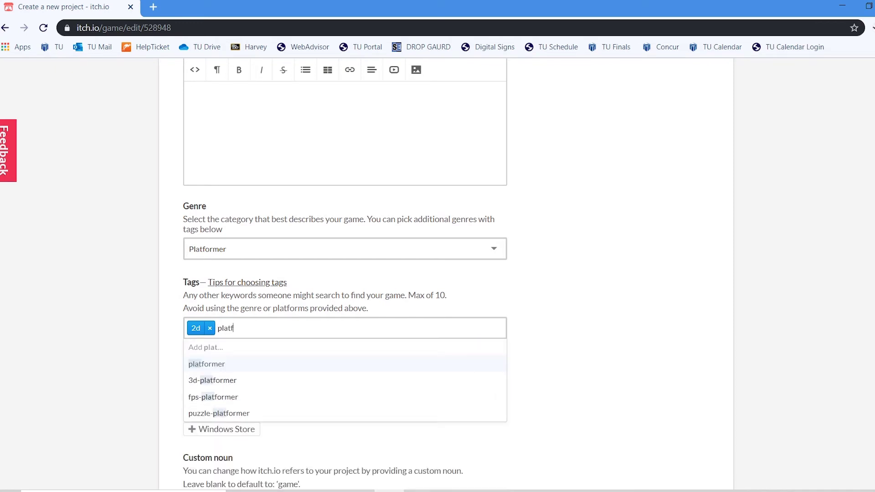
pyautogui.write('ormer')
pyautogui.press('Return')
pyautogui.write('action')
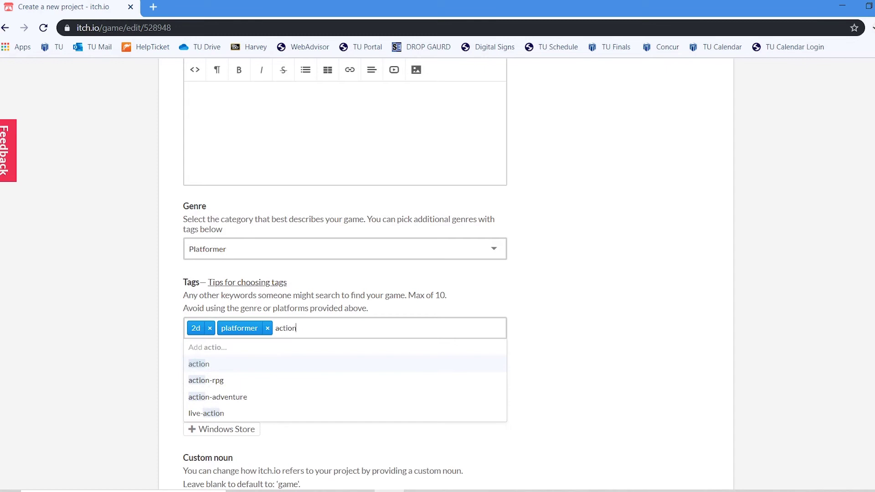
pyautogui.press('Return')
pyautogui.write('space')
pyautogui.press('Return')
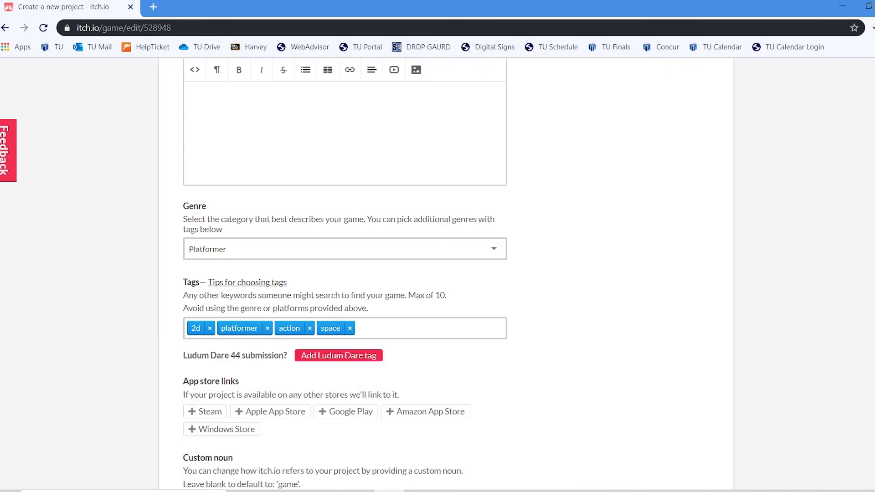
pyautogui.write('robots')
pyautogui.press('Return')
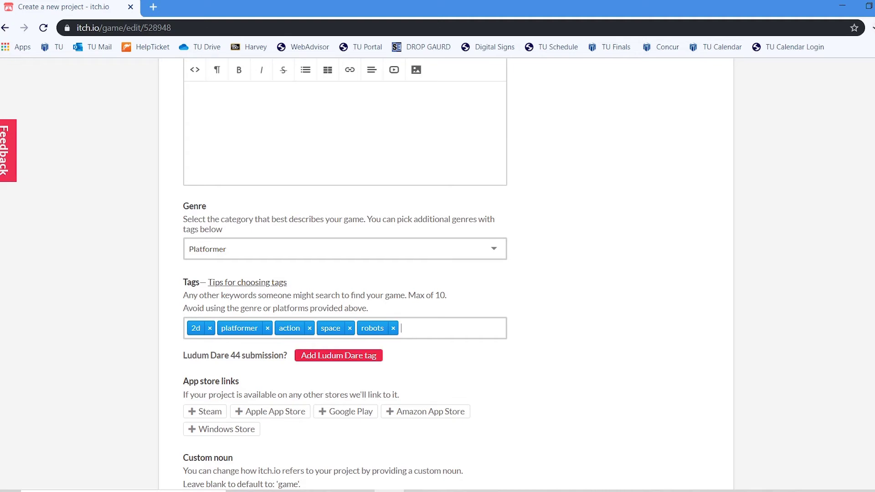
pyautogui.scroll(-2, 681, 340)
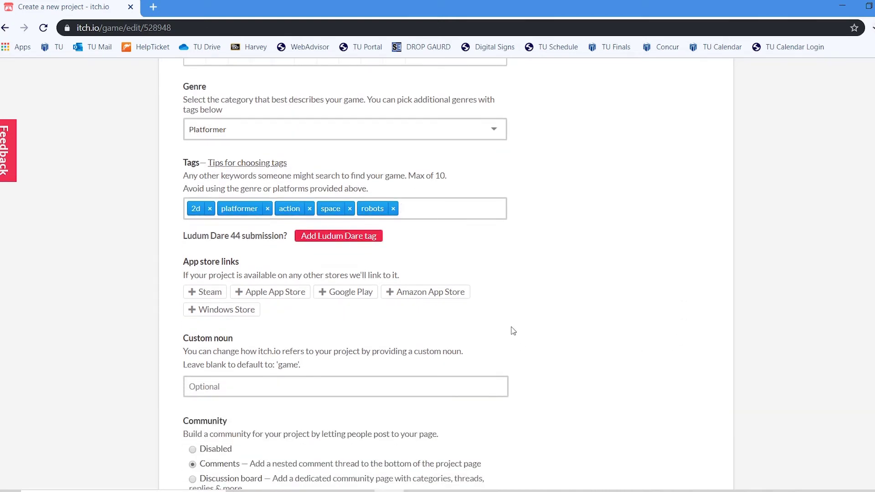
# Scroll to the bottom of the form, where Visibility & access is still Draft
pyautogui.scroll(-2, 506, 320)
pyautogui.scroll(-2, 506, 320)
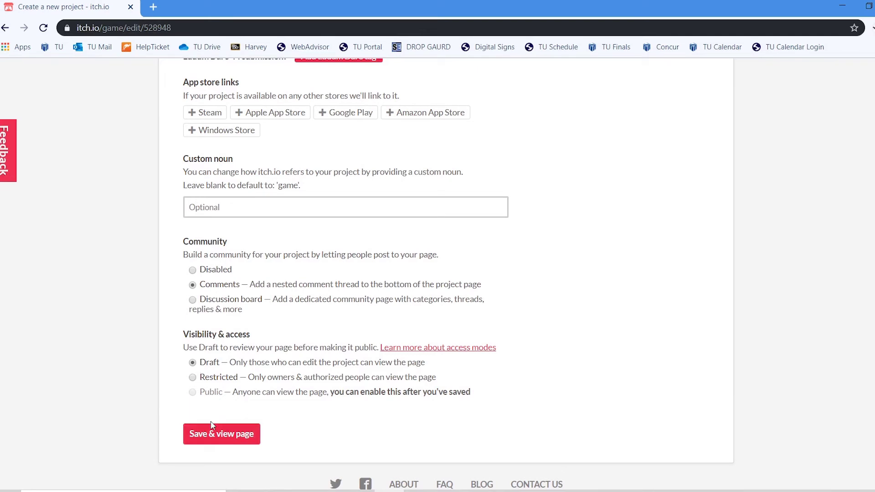
# Save the draft, test the game in full window, then exit back to the page
pyautogui.click(202, 438)
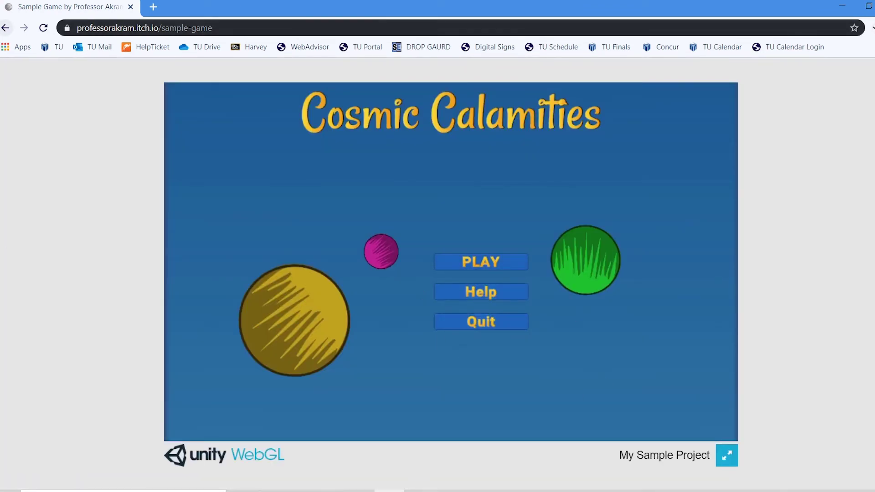
pyautogui.click(6, 29)
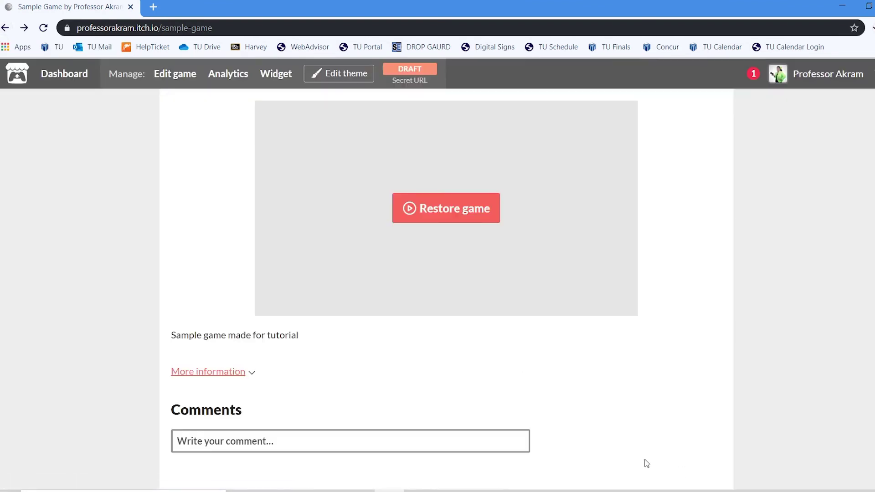
pyautogui.scroll(-1, 461, 357)
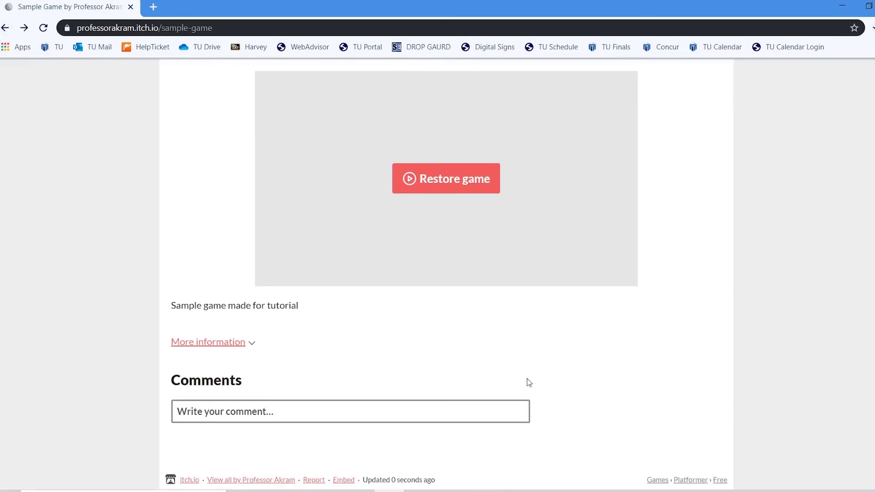
pyautogui.scroll(1, 526, 378)
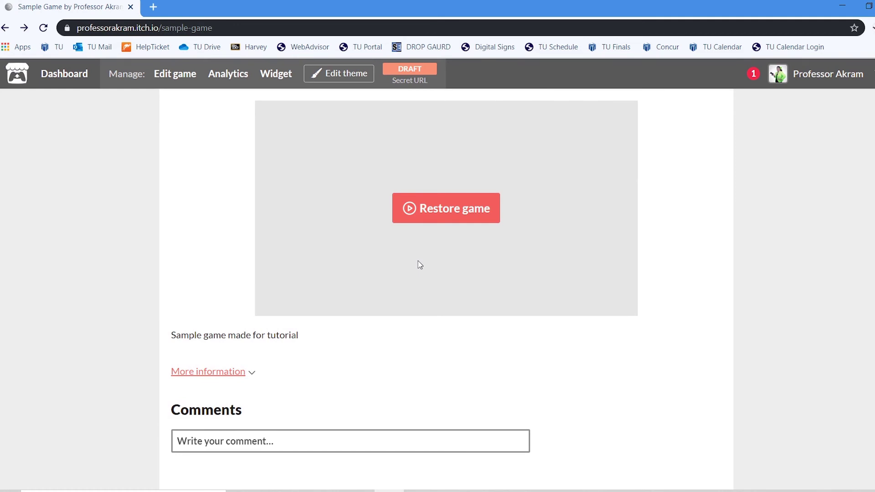
# Switch the project's visibility to Public, save, and open the published page
pyautogui.click(402, 70)
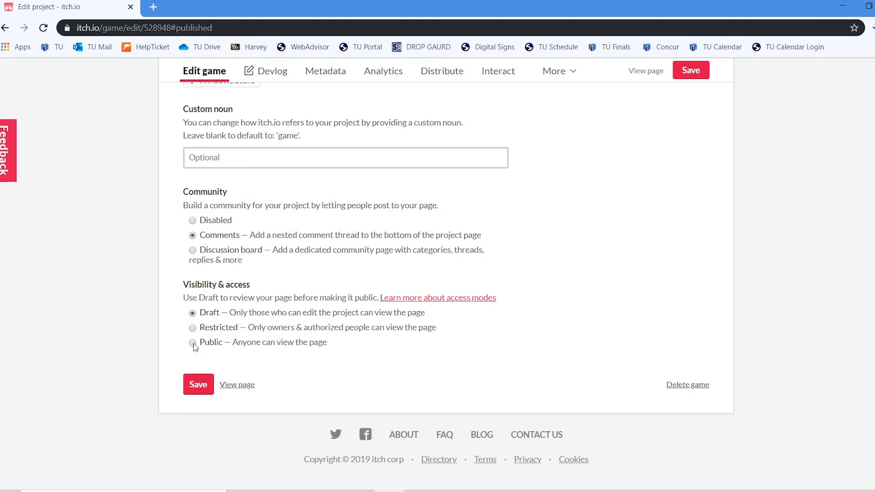
pyautogui.click(192, 343)
pyautogui.click(197, 393)
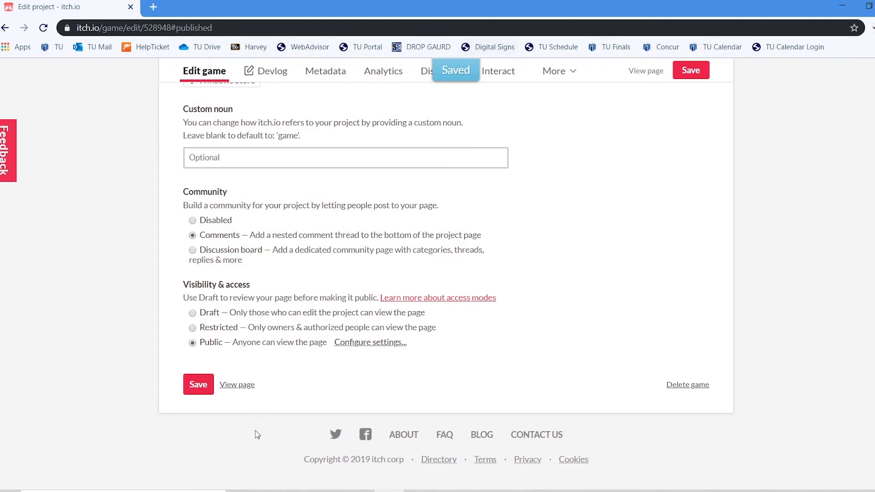
pyautogui.click(228, 386)
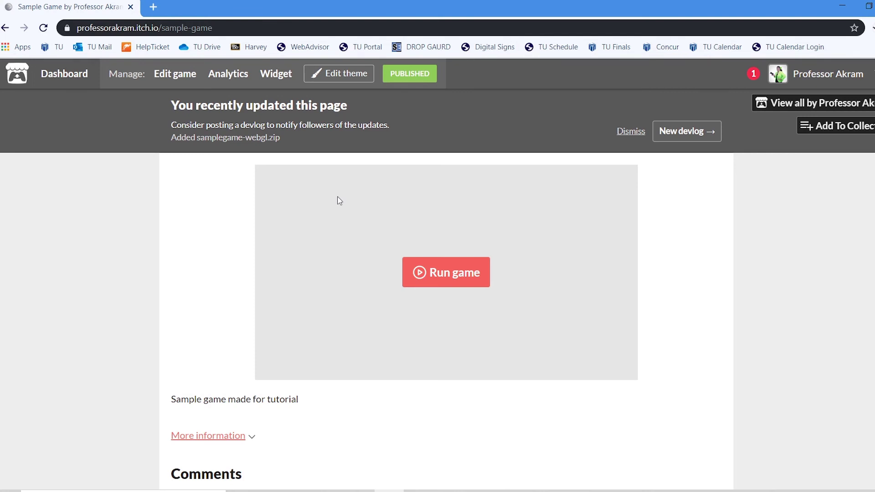
# Dismiss the 'You recently updated this page' banner and return to the Creator Dashboard listing Sample Game
pyautogui.scroll(-2, 339, 201)
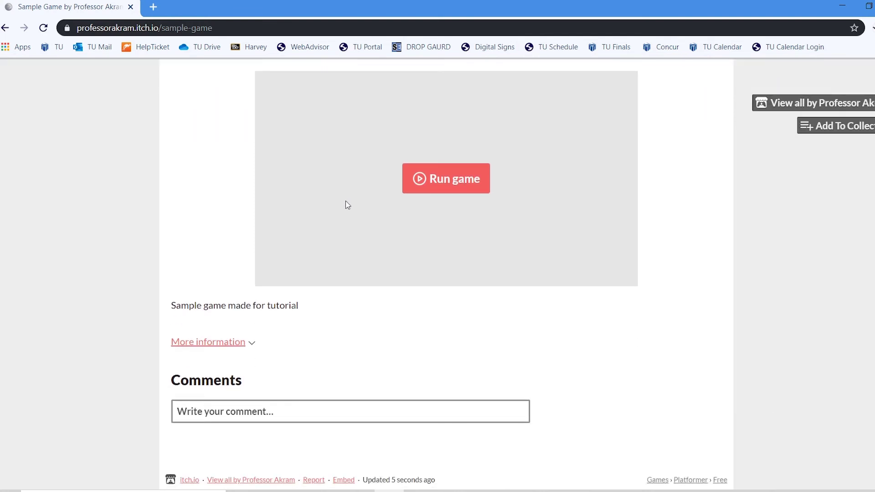
pyautogui.scroll(2, 347, 205)
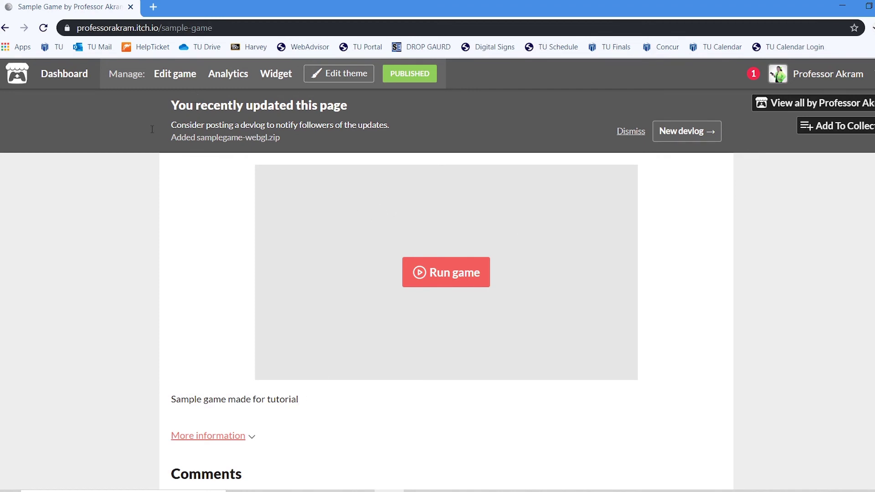
pyautogui.click(621, 132)
pyautogui.scroll(-1, 666, 266)
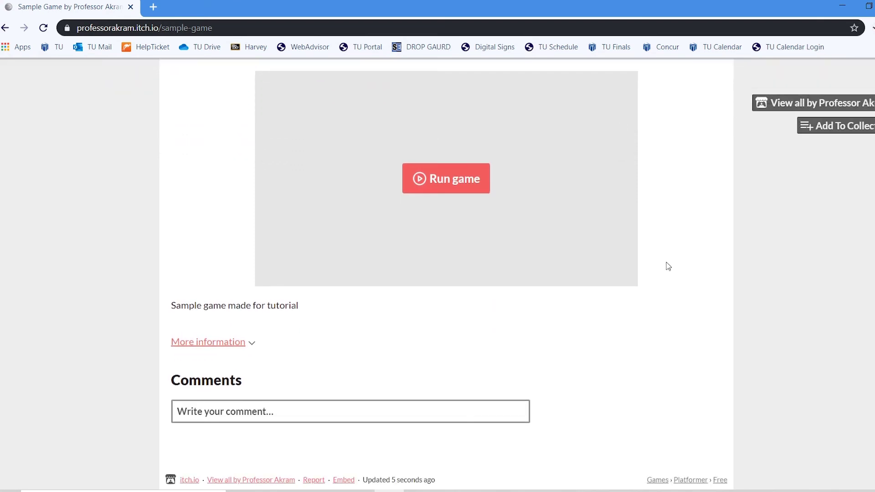
pyautogui.scroll(1, 667, 246)
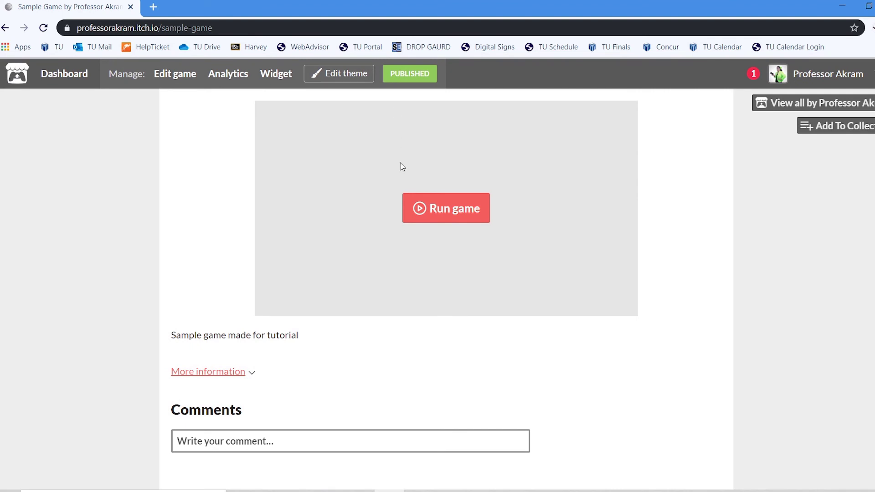
pyautogui.hotkey('alt', 'Left')
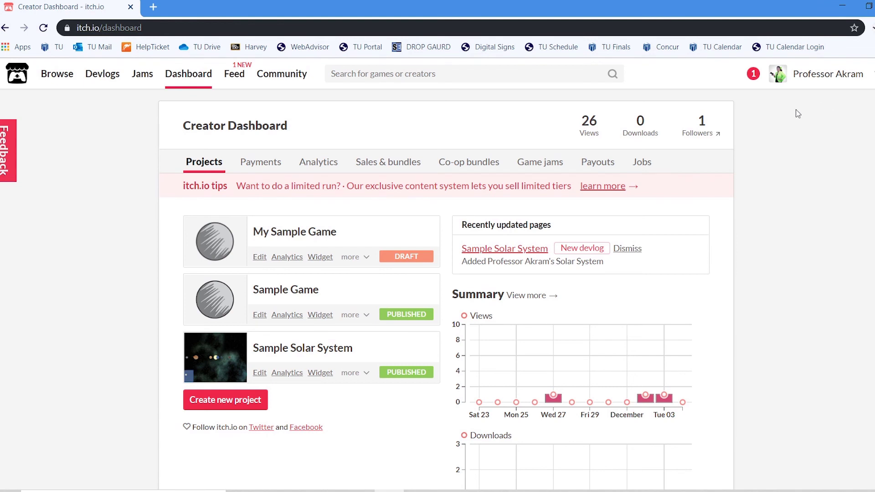
# Log out of the creator account from the profile page's username menu
pyautogui.click(819, 78)
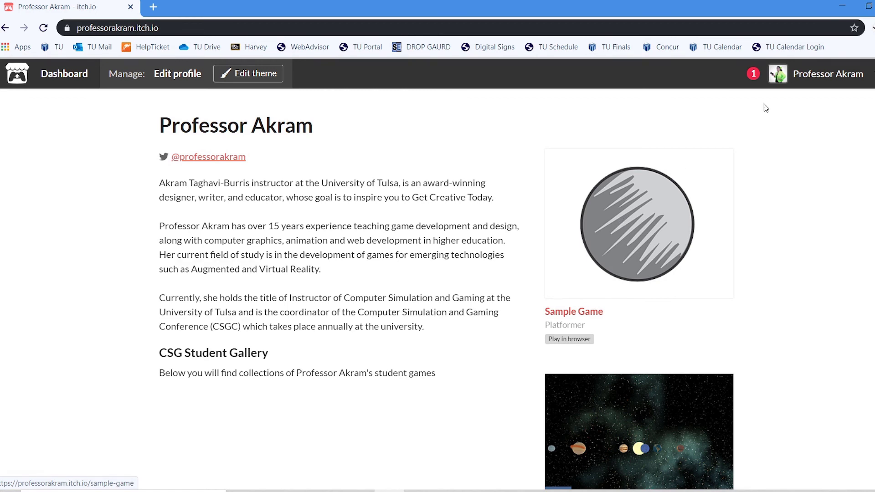
pyautogui.click(870, 78)
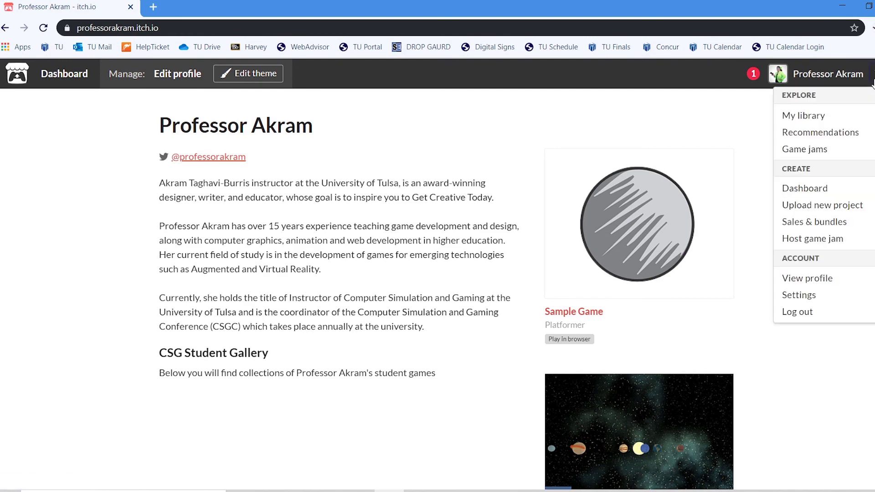
pyautogui.click(848, 322)
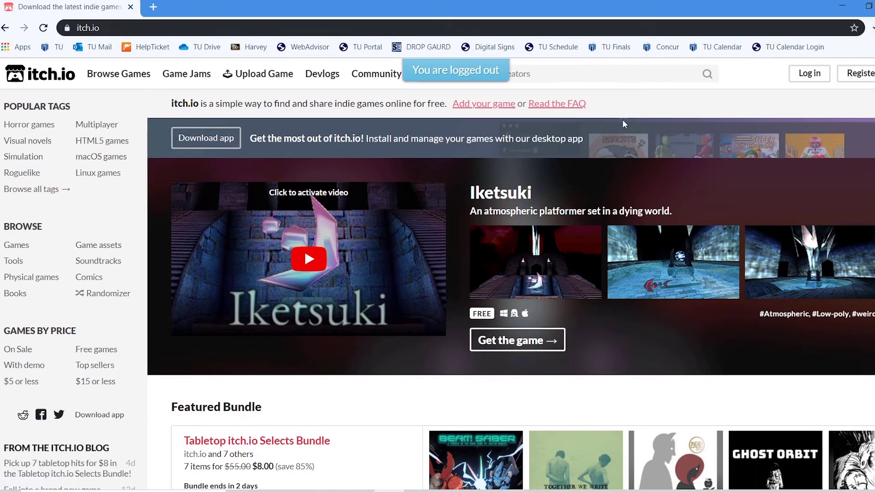
# Load the creator's public profile page from the address bar, showing Sample Game as a browser Platformer
pyautogui.click(433, 27)
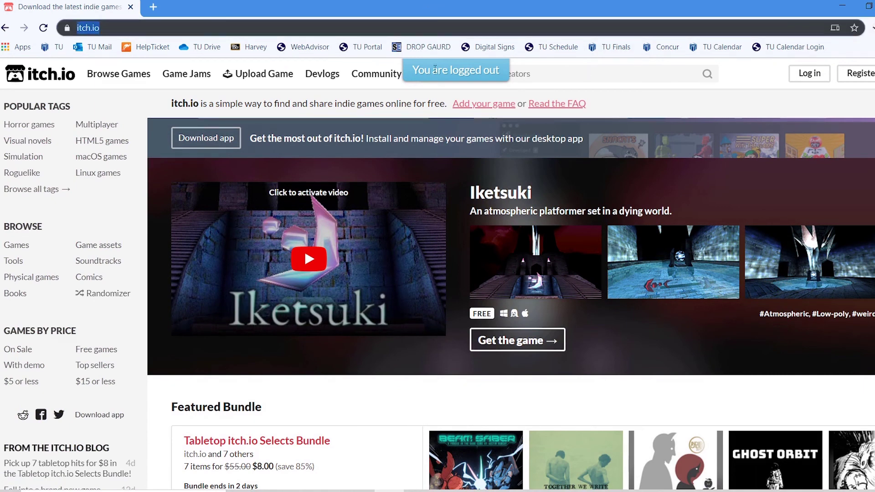
pyautogui.write('professorakram.')
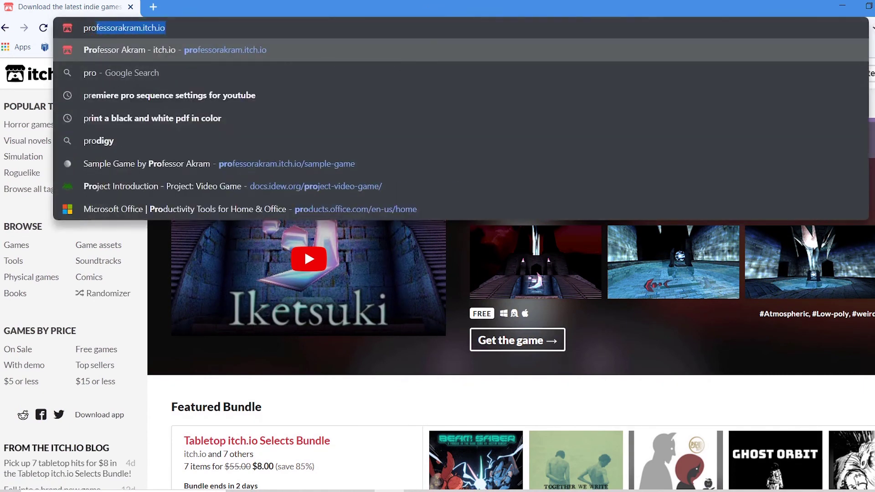
pyautogui.press('Return')
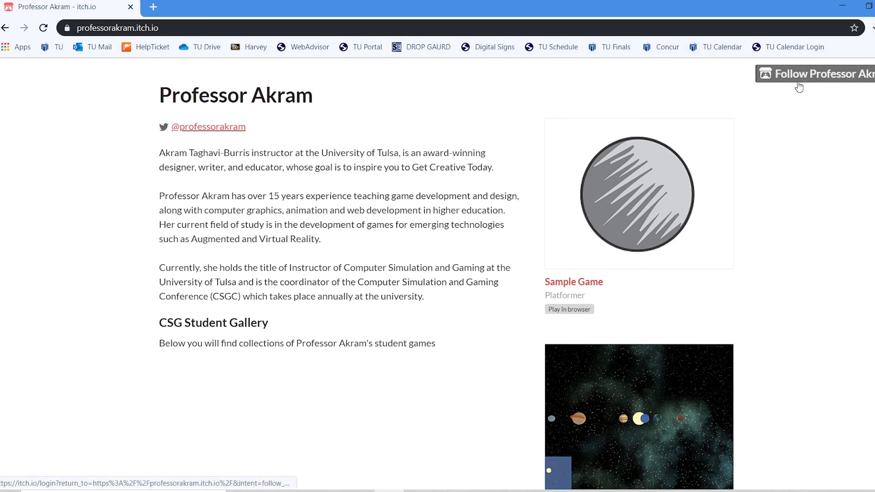
# Open the public Sample Game page from the profile thumbnail, showing Run game and a comment log-in prompt
pyautogui.click(653, 206)
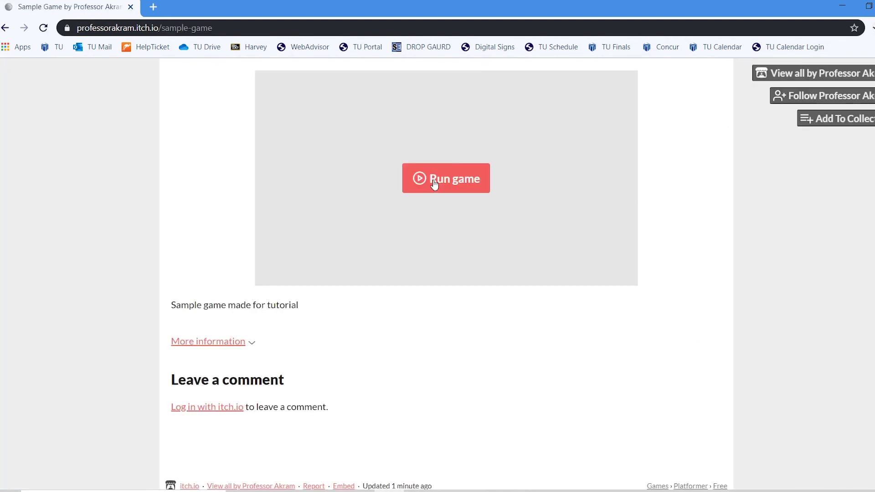
pyautogui.click(4, 30)
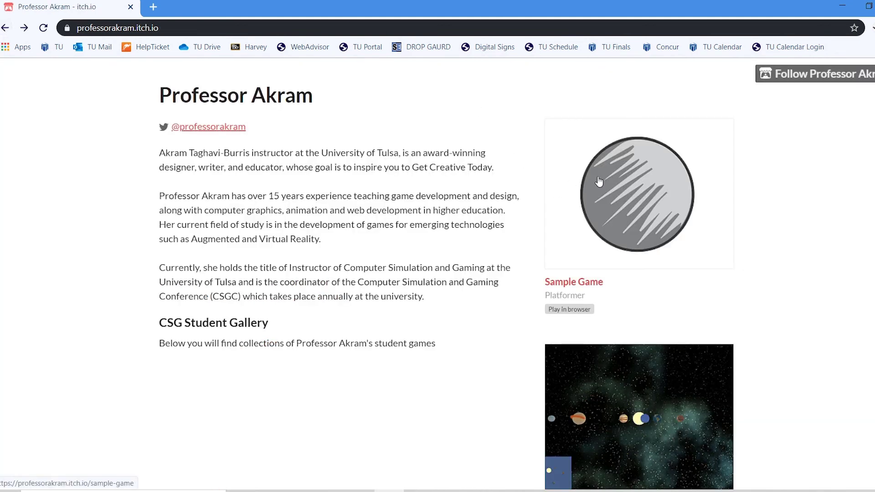
pyautogui.click(201, 27)
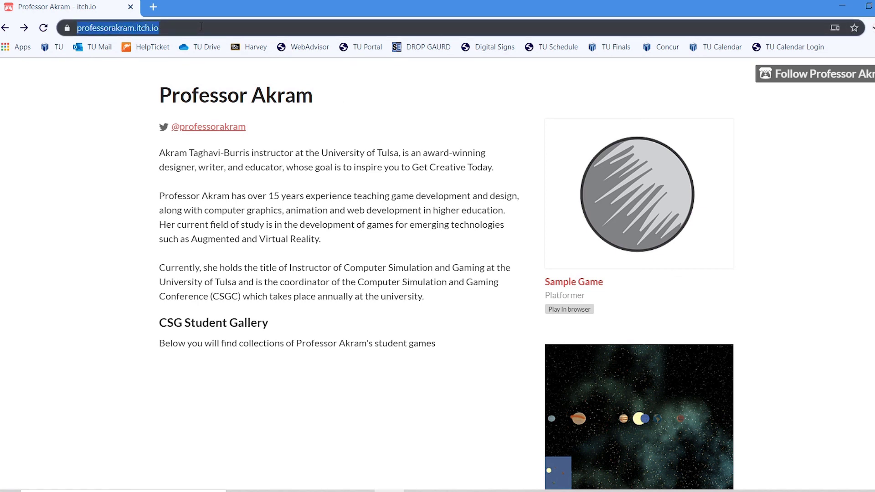
pyautogui.click(643, 187)
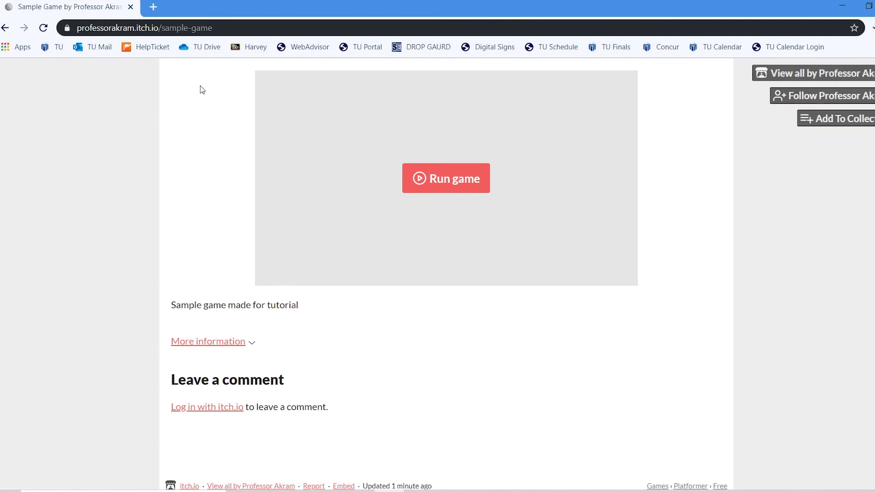
pyautogui.click(227, 30)
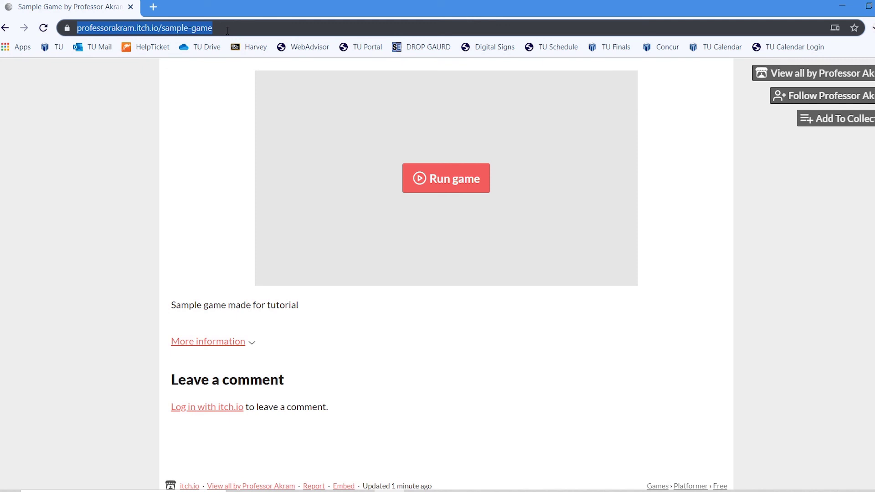